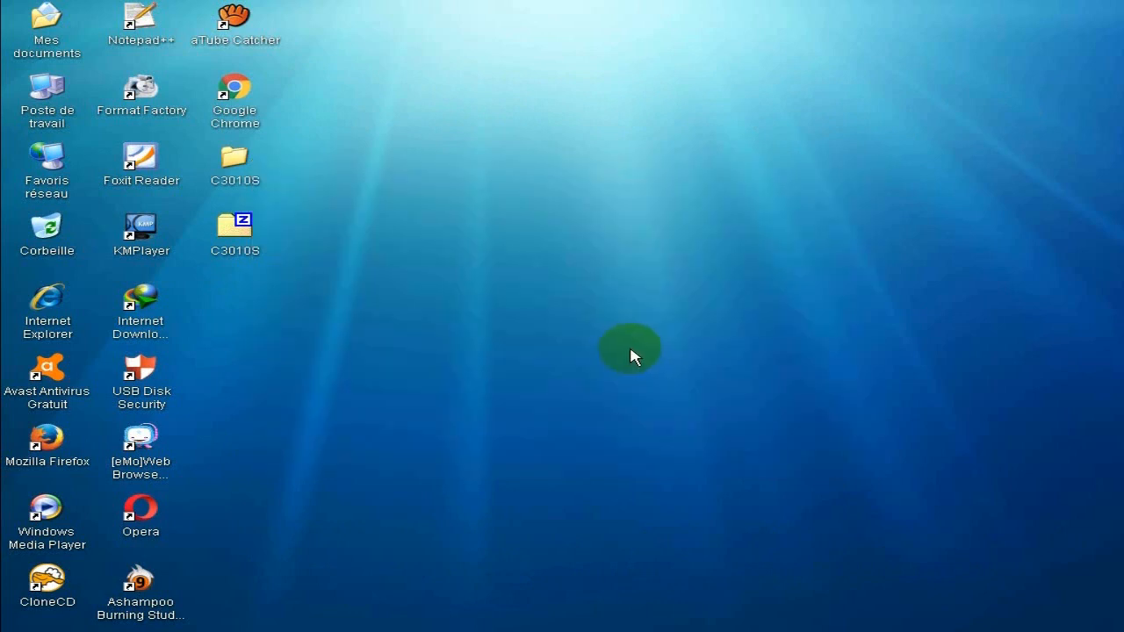
Look through the Downloader and Main SW\C3010SJPIE7 folders inside the C3010S folder on the desktop.
{"action": "double_click", "coordinate": [232, 175]}
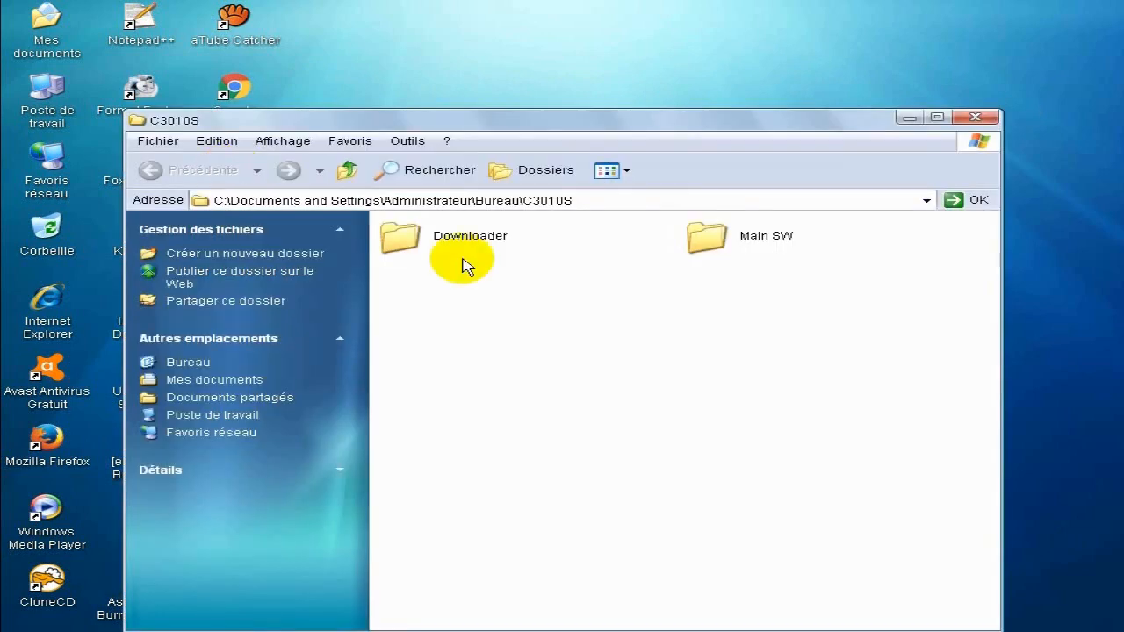
{"action": "double_click", "coordinate": [655, 129]}
{"action": "left_click_drag", "start_coordinate": [690, 238], "coordinate": [580, 347]}
{"action": "double_click", "coordinate": [339, 128]}
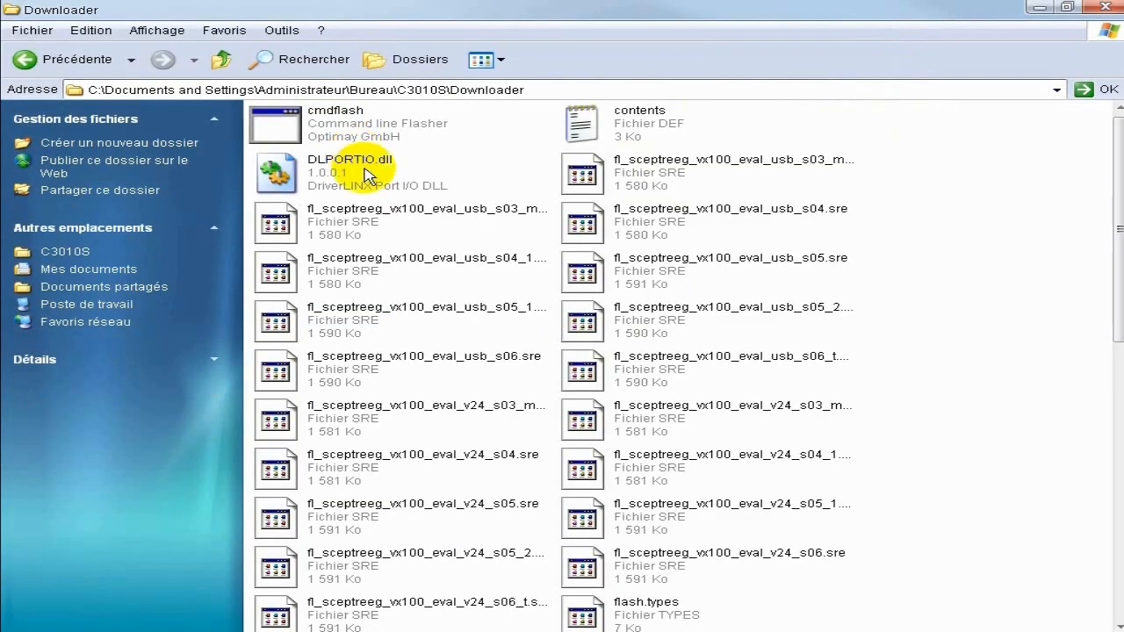
{"action": "left_click", "coordinate": [219, 61]}
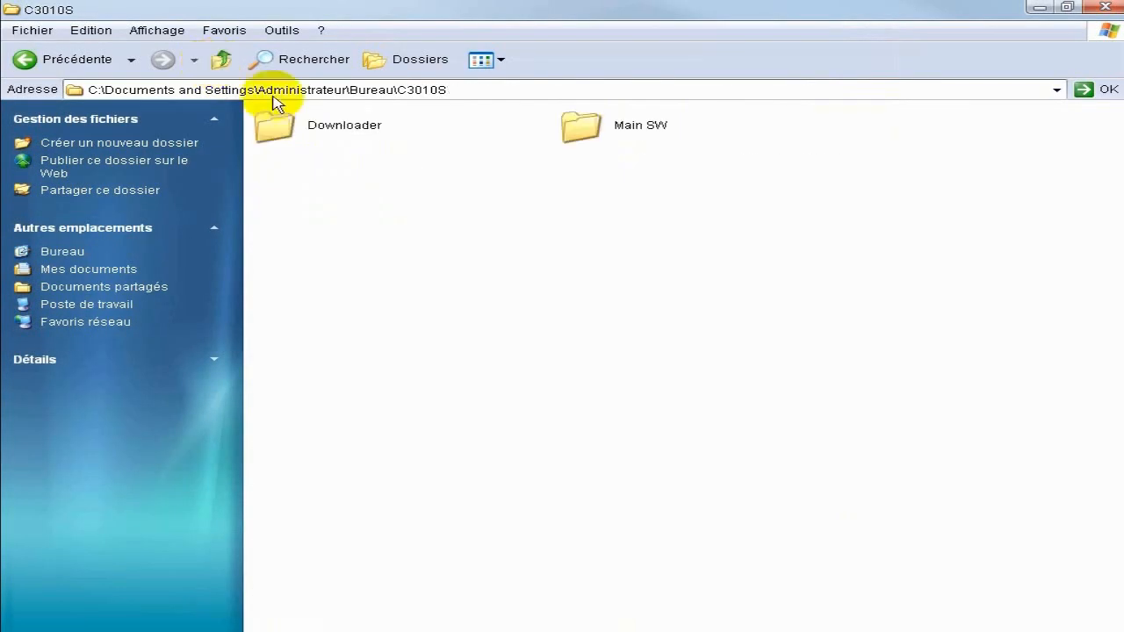
{"action": "double_click", "coordinate": [582, 121]}
{"action": "double_click", "coordinate": [370, 123]}
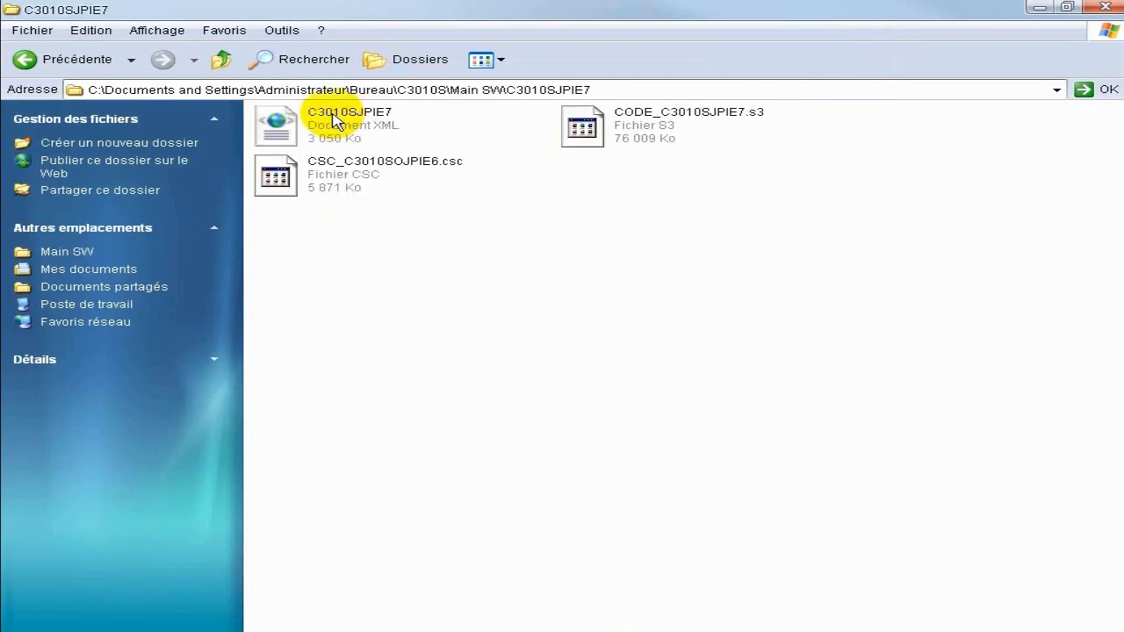
{"action": "left_click", "coordinate": [219, 62]}
{"action": "left_click", "coordinate": [220, 62]}
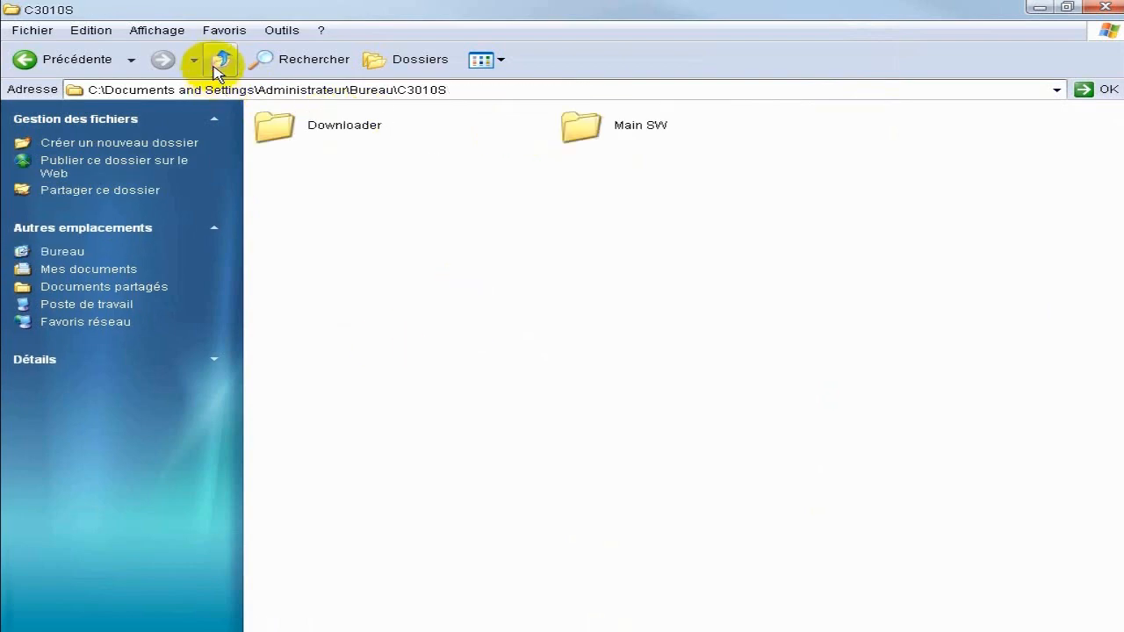
Launch the optiflash application (Optimay Flash Tool) from the C3010S Downloader folder and minimize the folder window.
{"action": "double_click", "coordinate": [324, 130]}
{"action": "scroll", "coordinate": [694, 396], "scroll_direction": "down", "scroll_amount": 5}
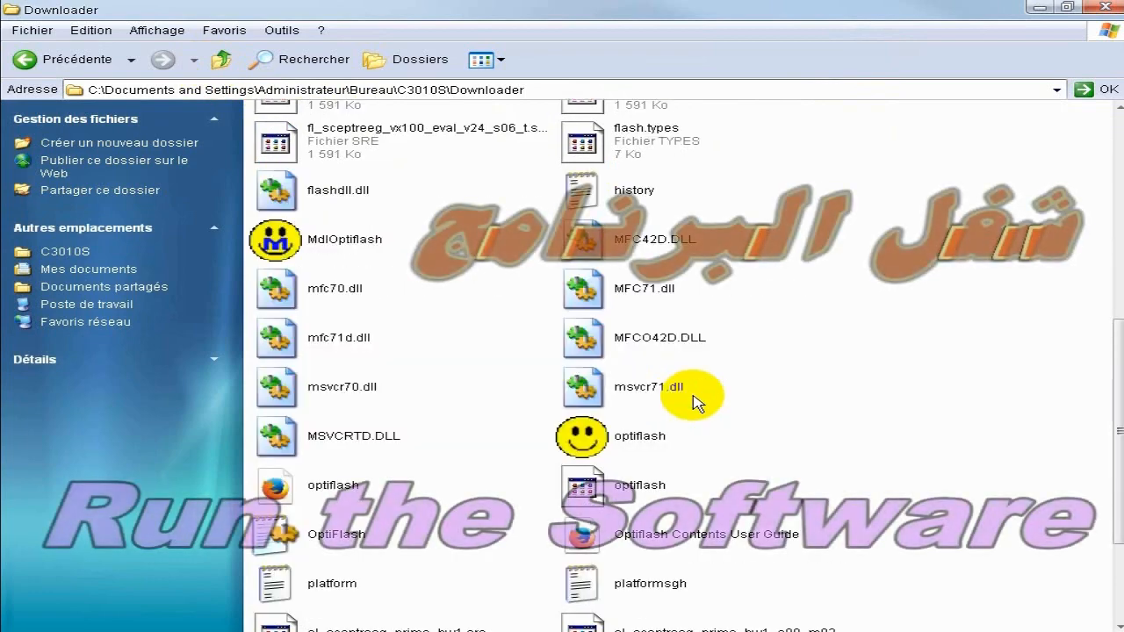
{"action": "scroll", "coordinate": [692, 400], "scroll_direction": "up", "scroll_amount": 2}
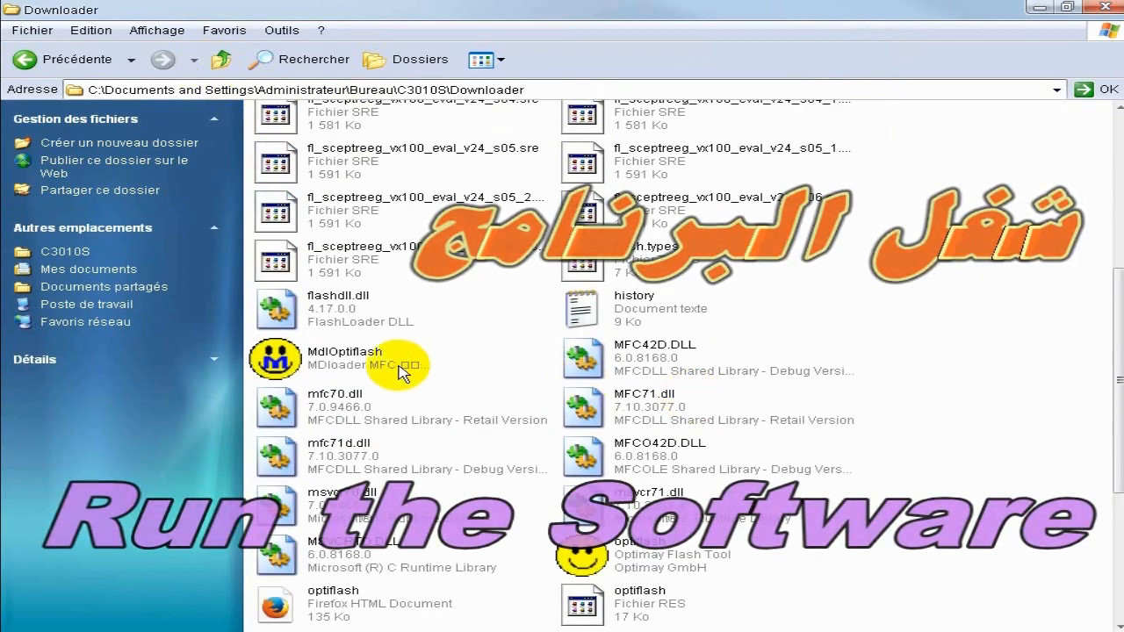
{"action": "left_click_drag", "start_coordinate": [1119, 423], "coordinate": [1120, 466]}
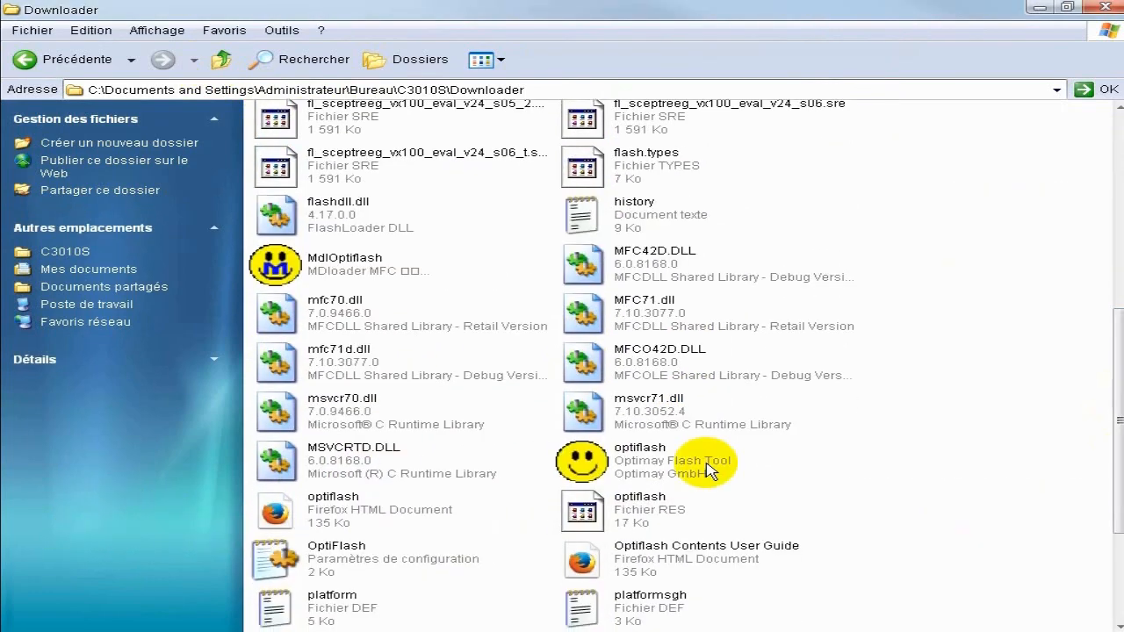
{"action": "left_click", "coordinate": [714, 463]}
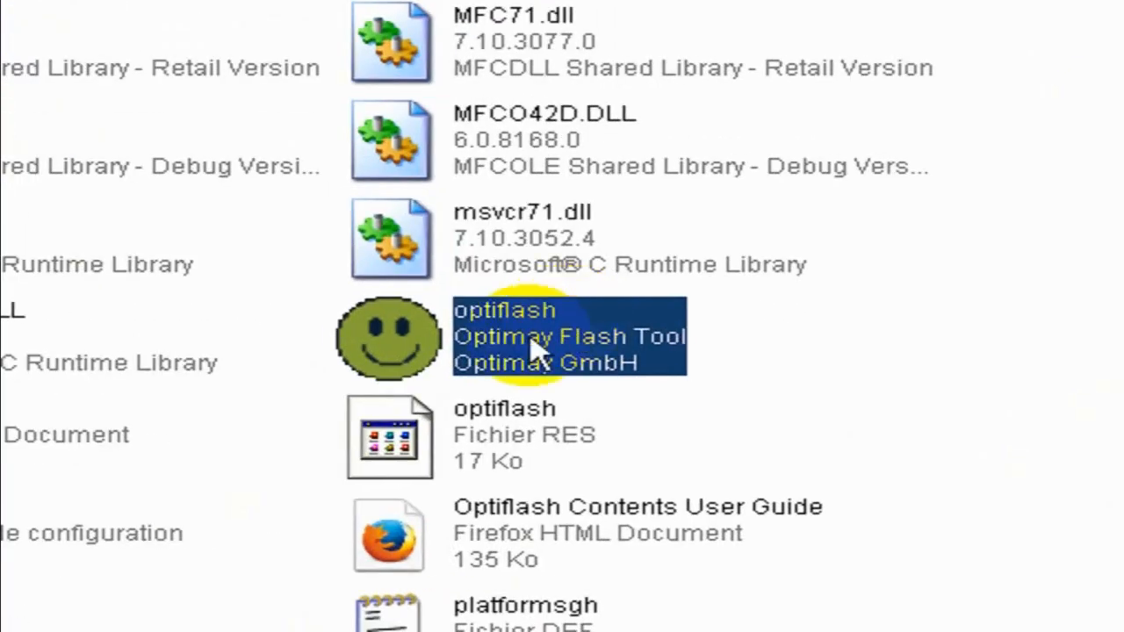
{"action": "double_click", "coordinate": [538, 344]}
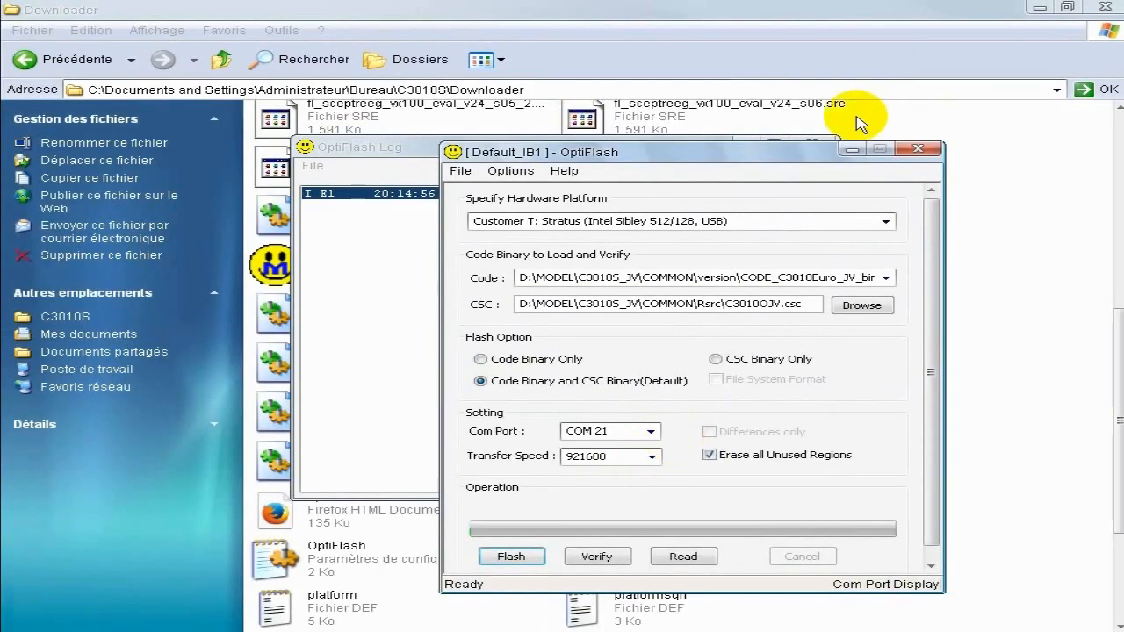
{"action": "left_click", "coordinate": [1039, 7]}
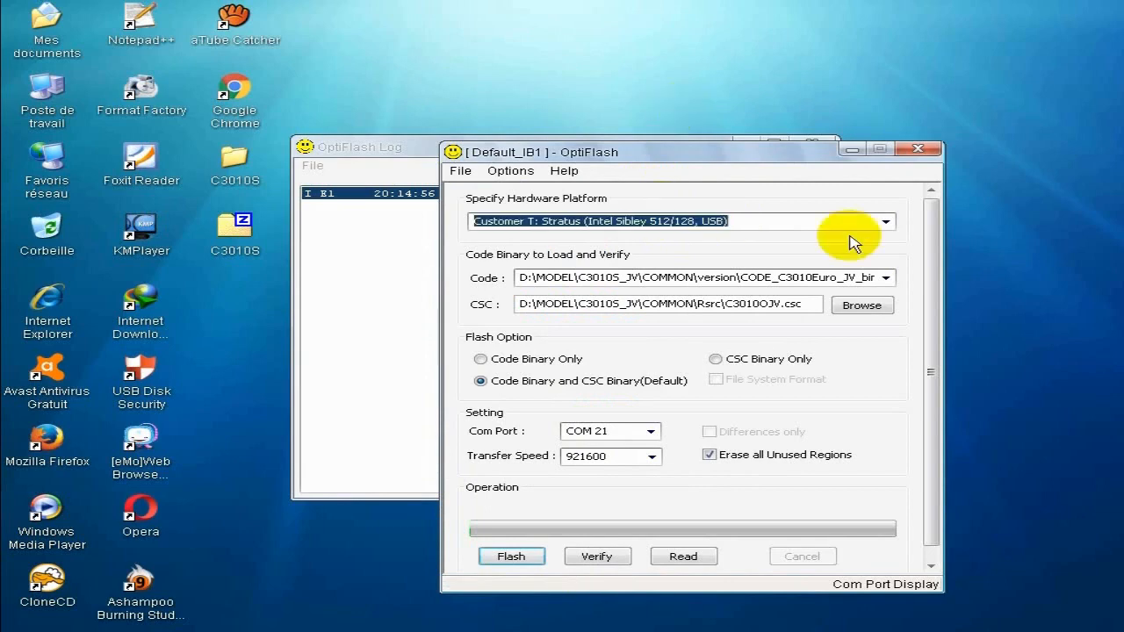
Select "Customer T: Stratus (Intel Sibley 512/128, USB)" as the hardware platform.
{"action": "left_click", "coordinate": [885, 221]}
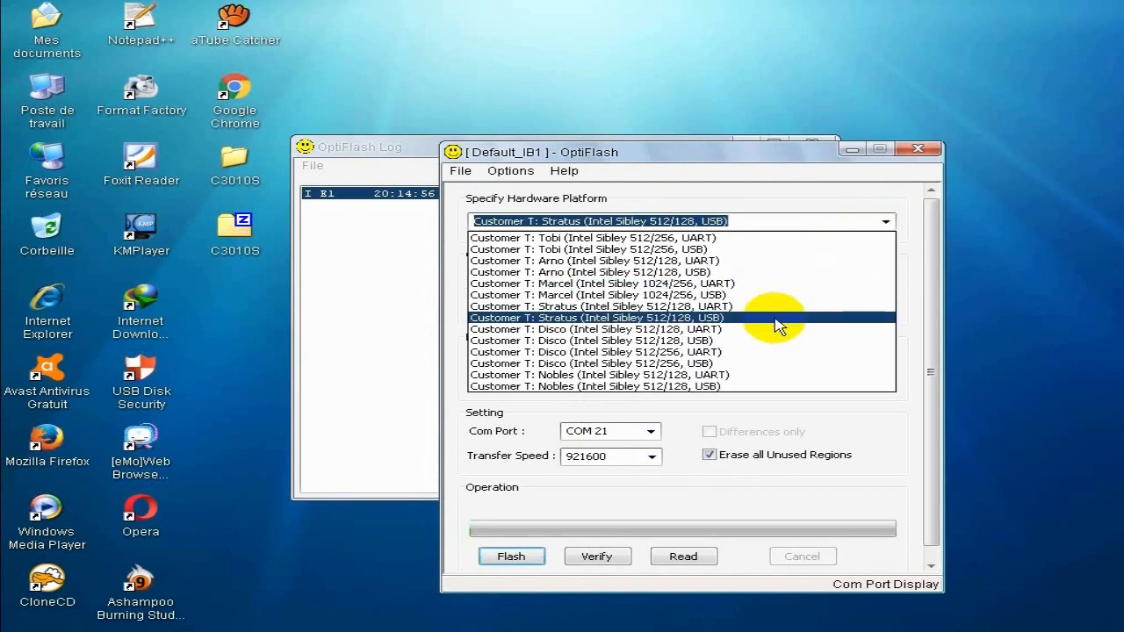
{"action": "left_click", "coordinate": [684, 318]}
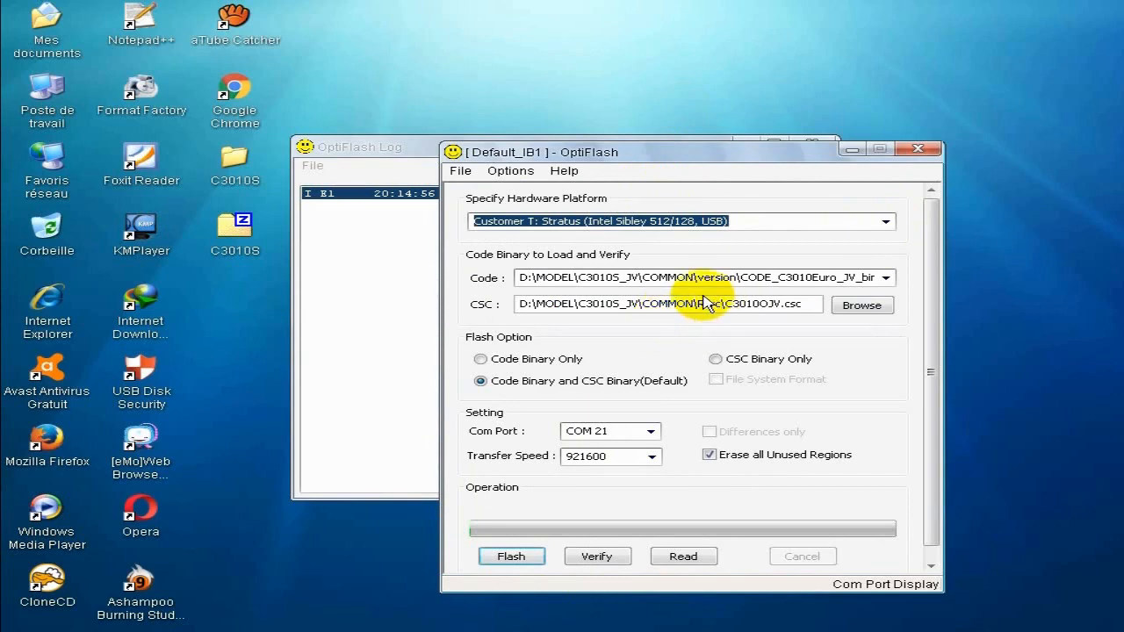
Load CODE_C3010SJPIE7.s3 from C3010S\Main SW\C3010SJPIE7 as the code binary.
{"action": "left_click", "coordinate": [461, 171]}
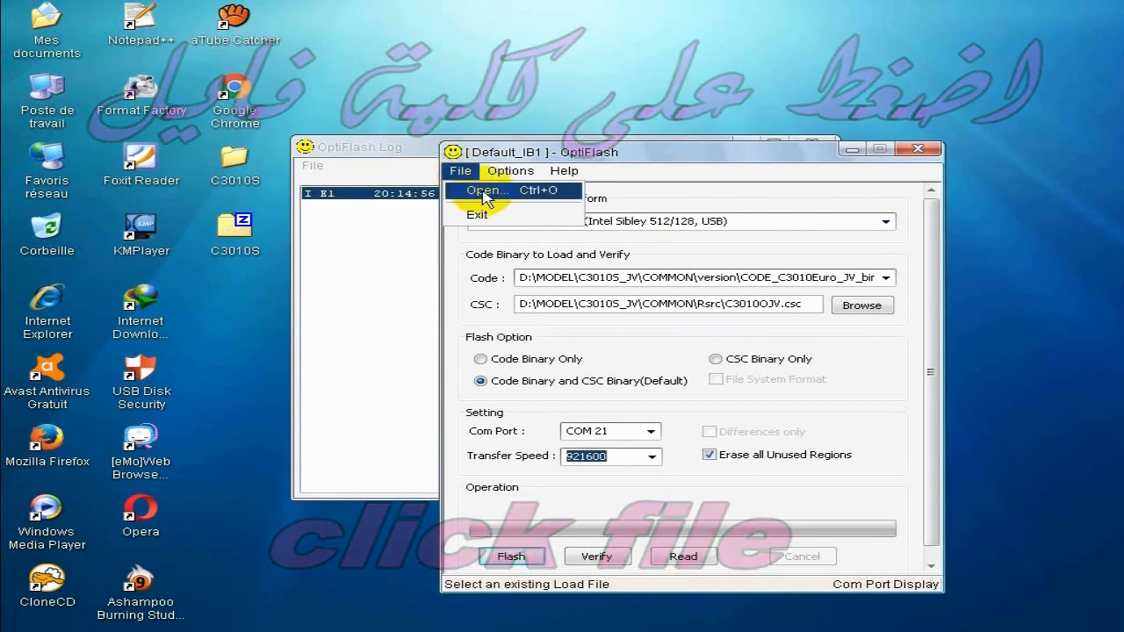
{"action": "left_click", "coordinate": [494, 191]}
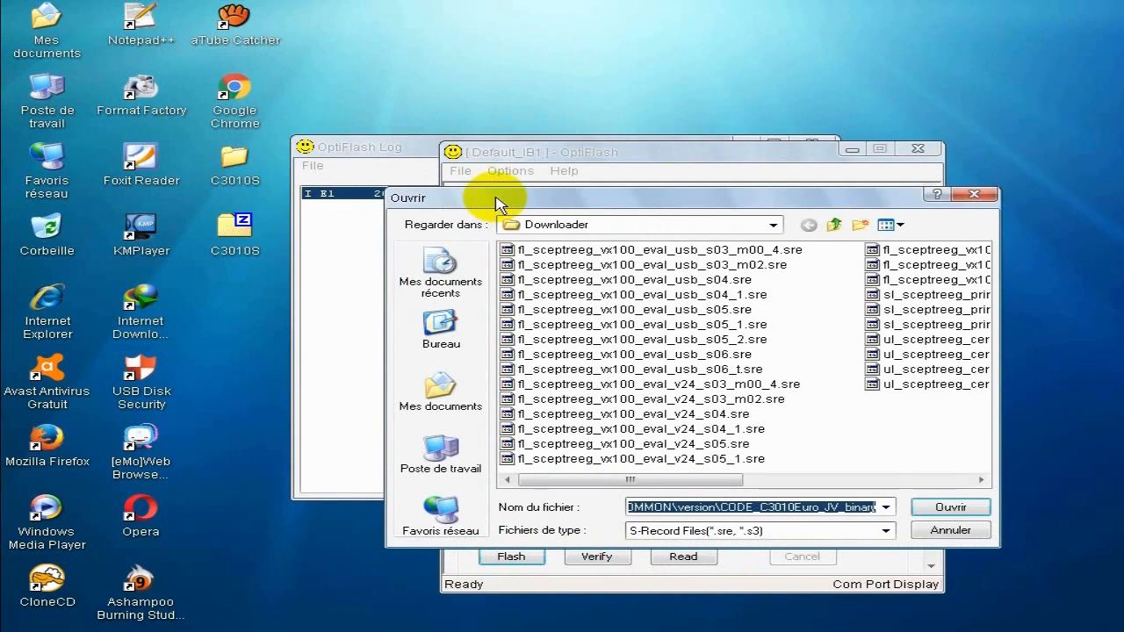
{"action": "left_click", "coordinate": [632, 281]}
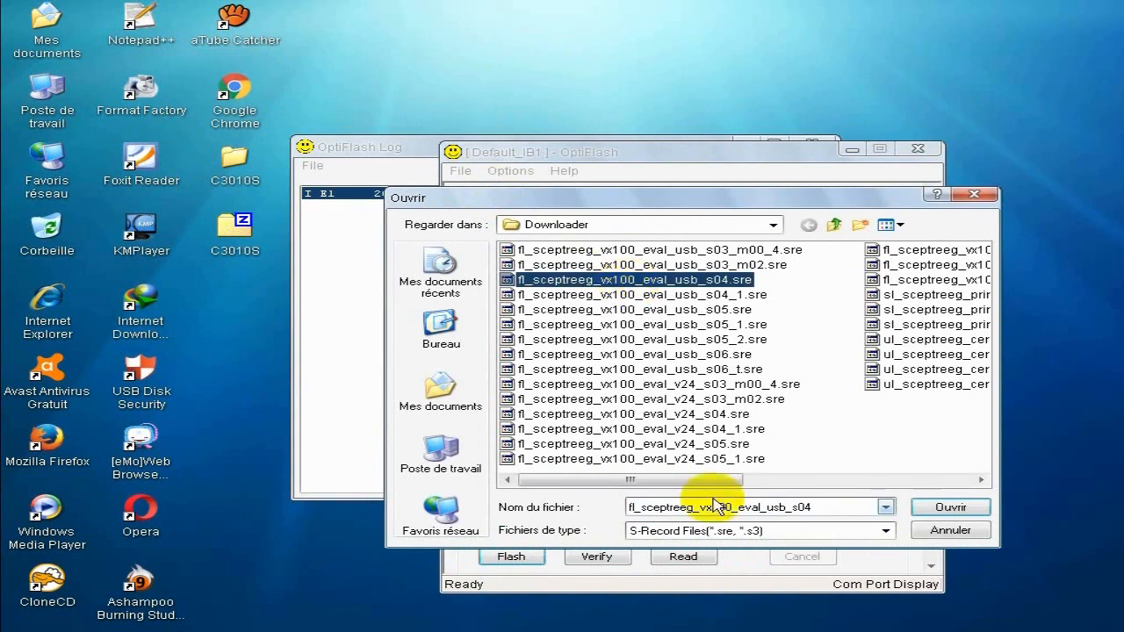
{"action": "mouse_move", "coordinate": [688, 494]}
{"action": "left_mouse_down"}
{"action": "mouse_move", "coordinate": [872, 501]}
{"action": "mouse_move", "coordinate": [691, 492]}
{"action": "mouse_move", "coordinate": [707, 496]}
{"action": "left_mouse_up"}
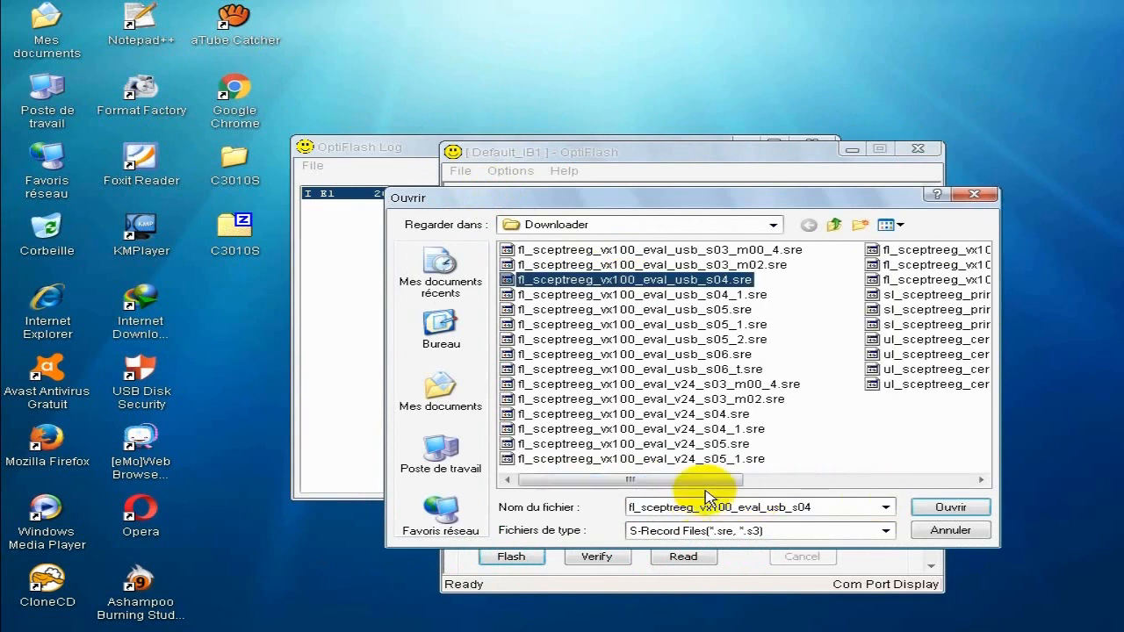
{"action": "left_click", "coordinate": [837, 226]}
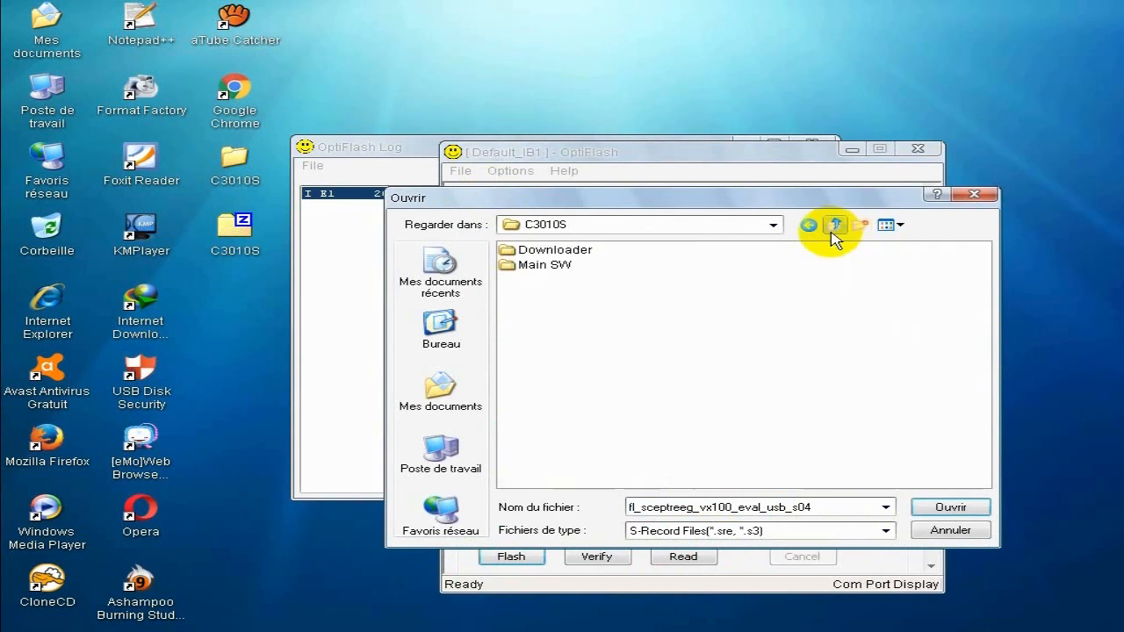
{"action": "double_click", "coordinate": [570, 262]}
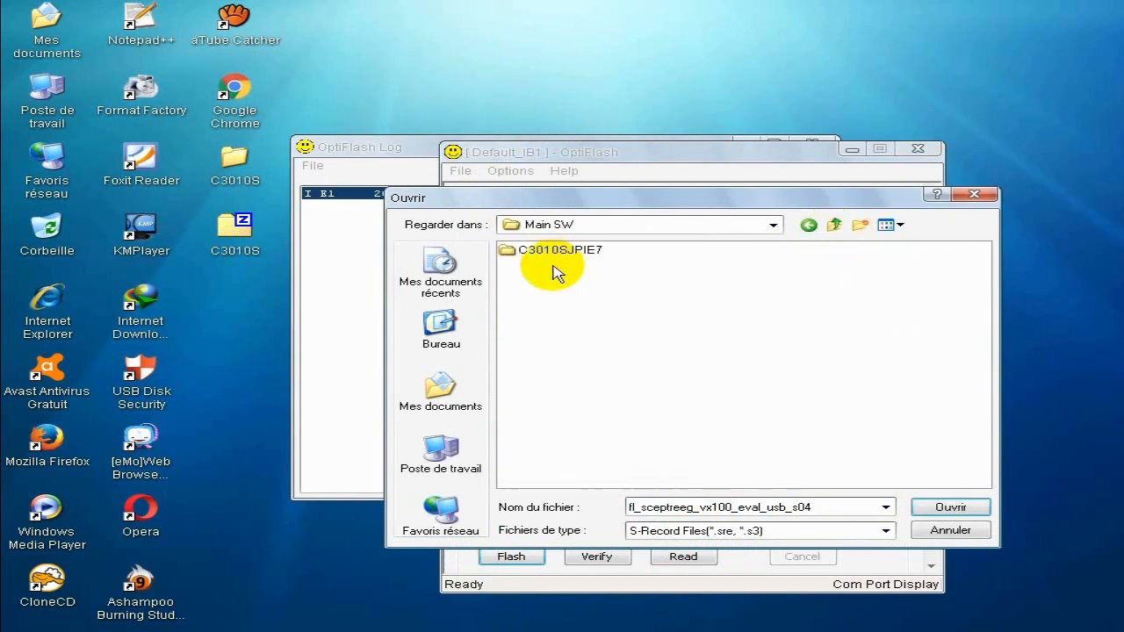
{"action": "double_click", "coordinate": [548, 255]}
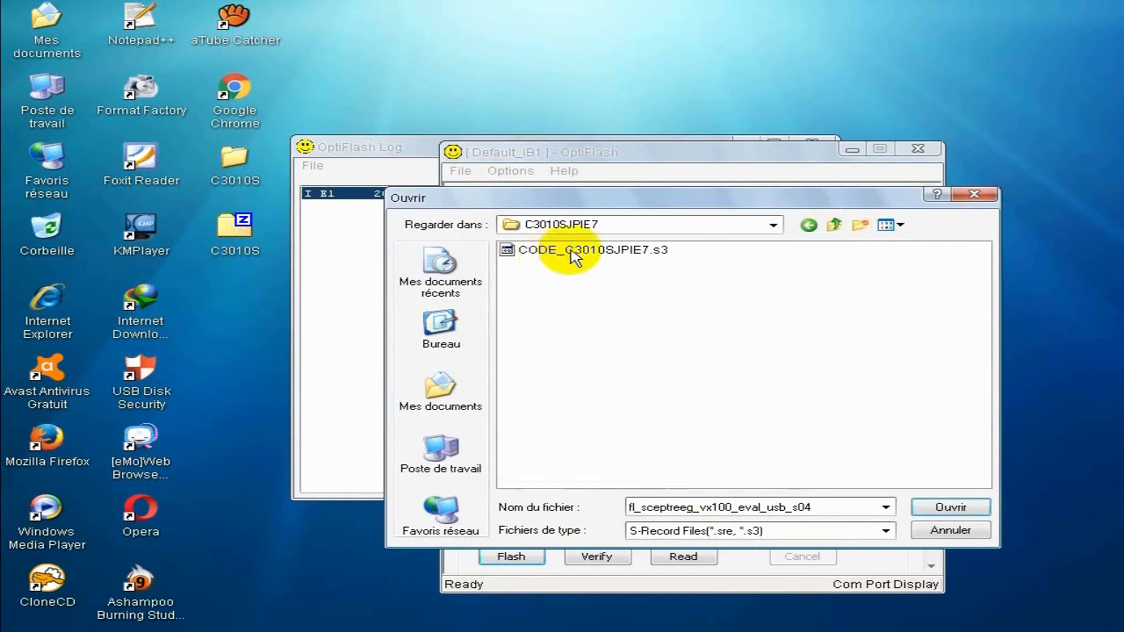
{"action": "left_click", "coordinate": [572, 252]}
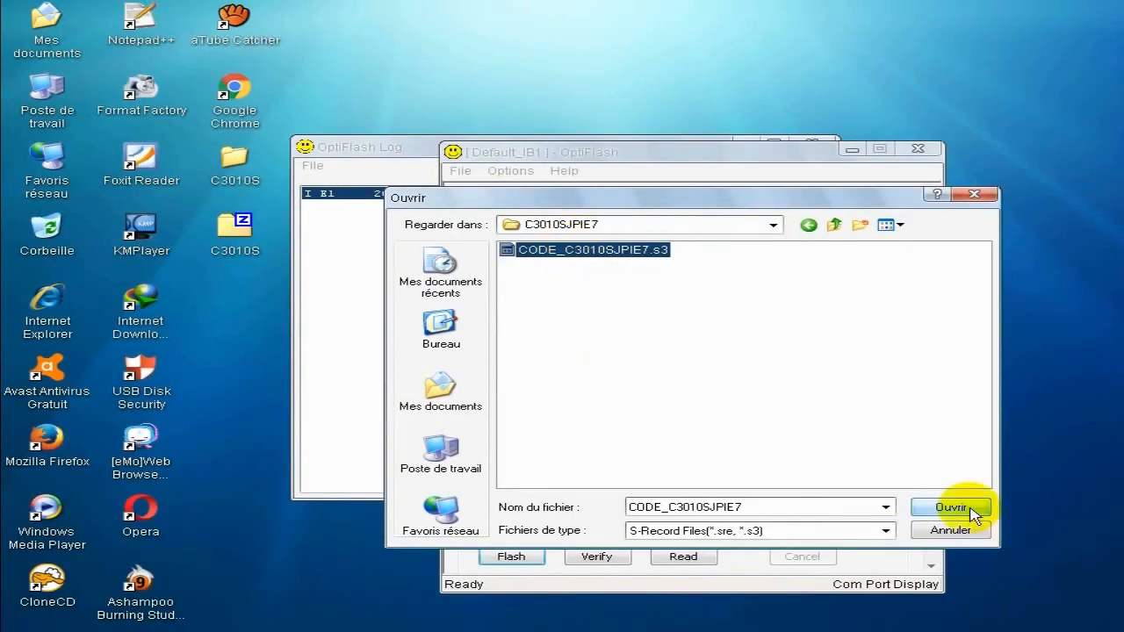
{"action": "left_click", "coordinate": [971, 509]}
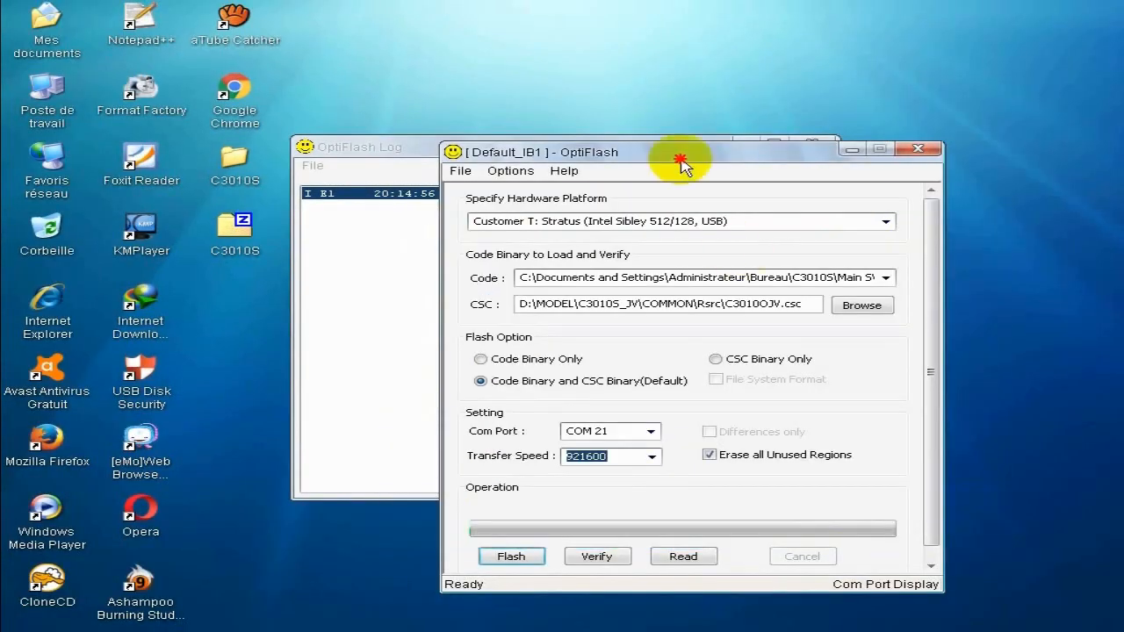
Load CSC_C3010SOJPIE6.csc from the C3010SJPIE7 folder as the CSC file.
{"action": "left_click_drag", "start_coordinate": [683, 158], "coordinate": [672, 129]}
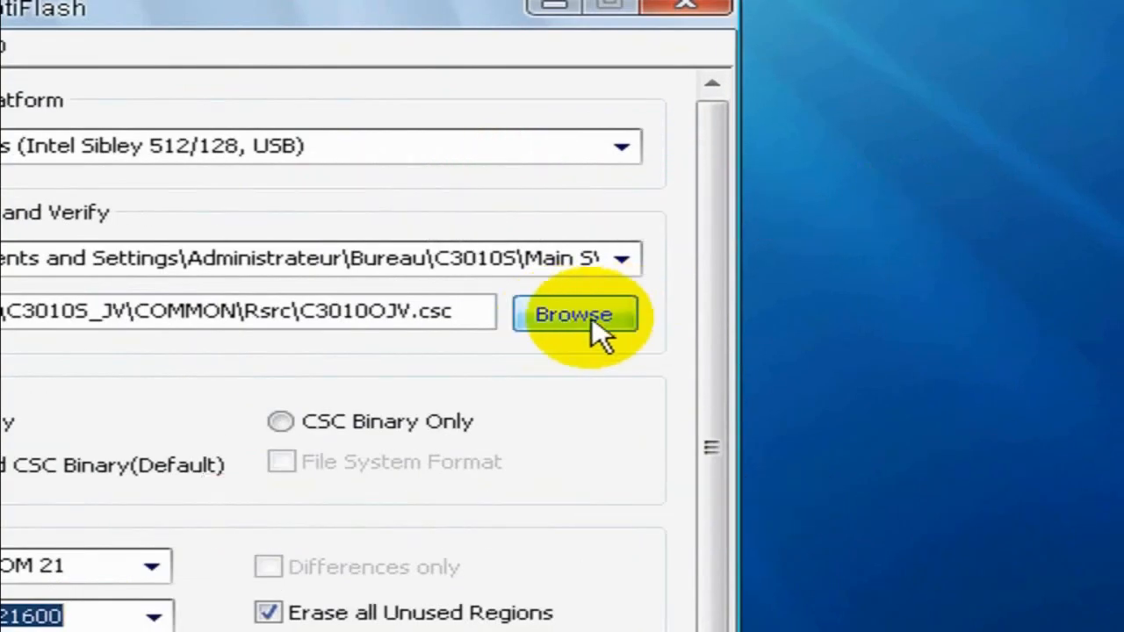
{"action": "left_click", "coordinate": [590, 318]}
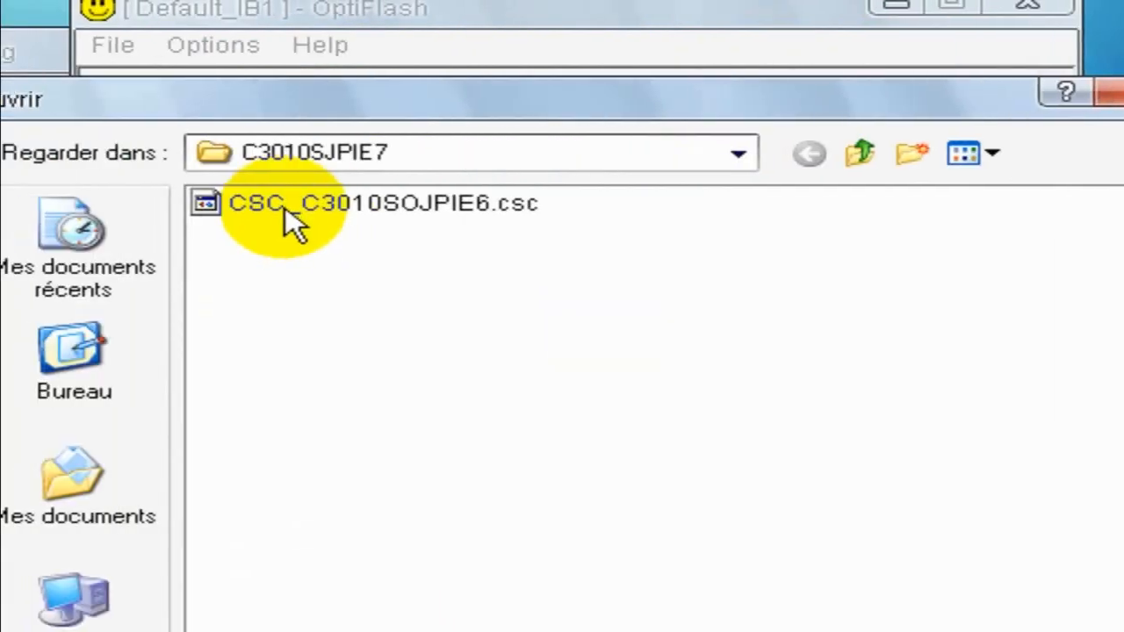
{"action": "left_click", "coordinate": [284, 209]}
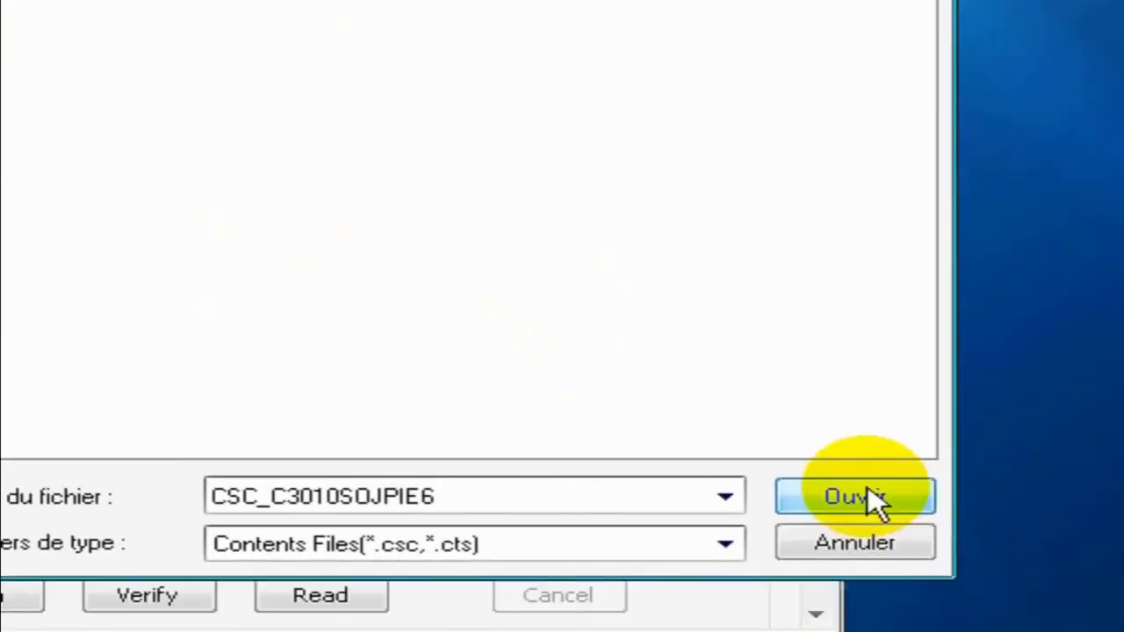
{"action": "left_click", "coordinate": [830, 486]}
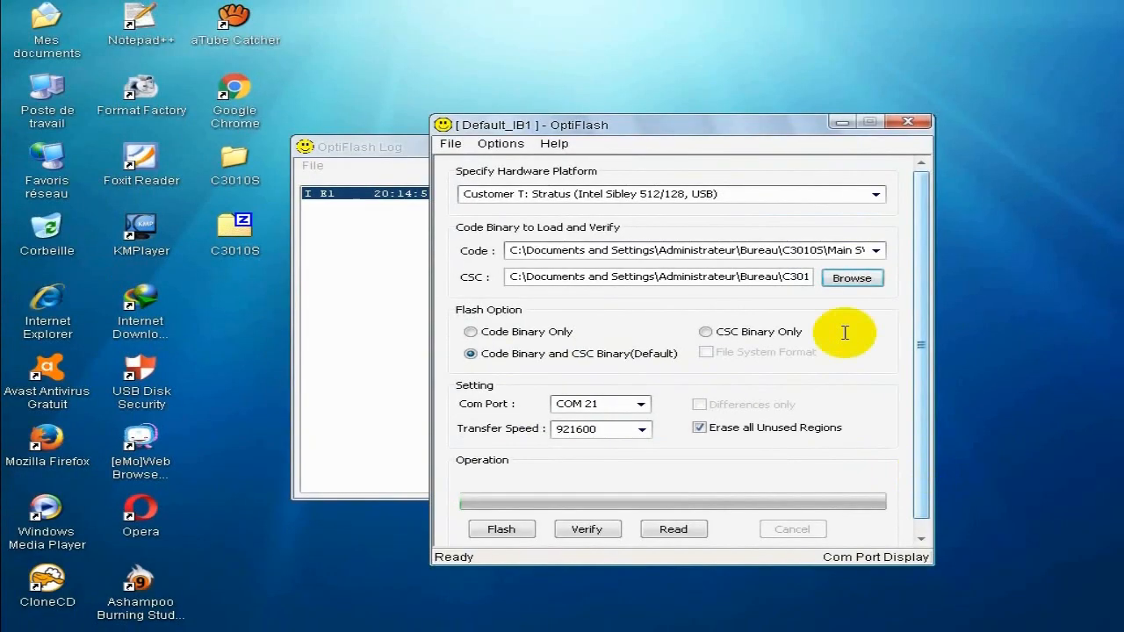
Check the file name at the end of the CSC path.
{"action": "left_click_drag", "start_coordinate": [780, 272], "coordinate": [810, 280]}
{"action": "left_click", "coordinate": [780, 277]}
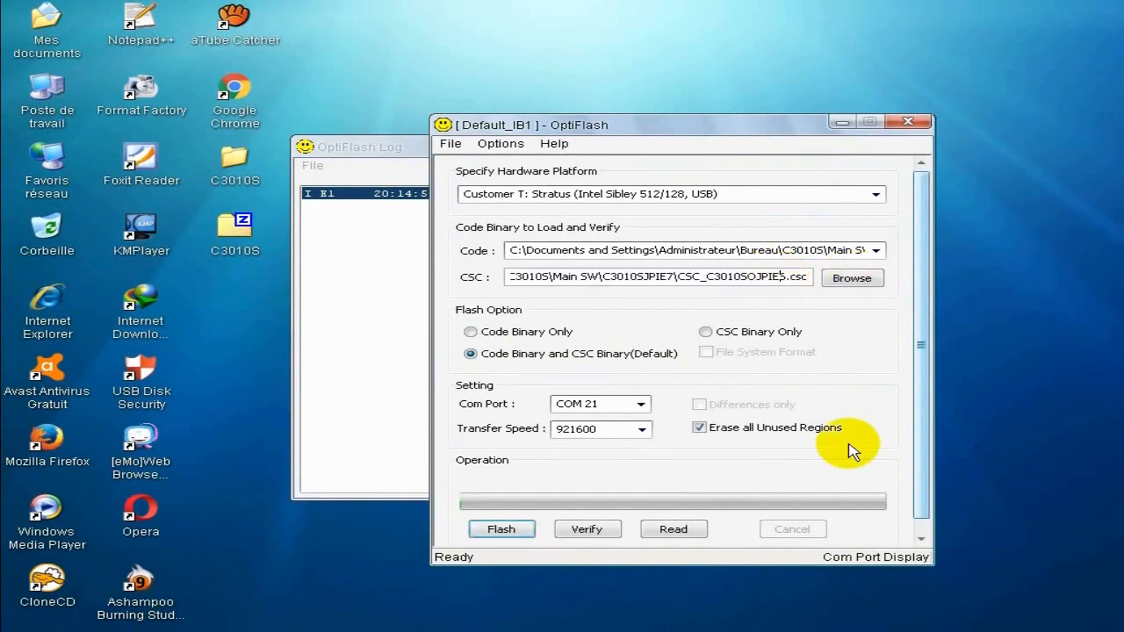
{"action": "key", "text": "BackSpace"}
{"action": "type", "text": "5"}
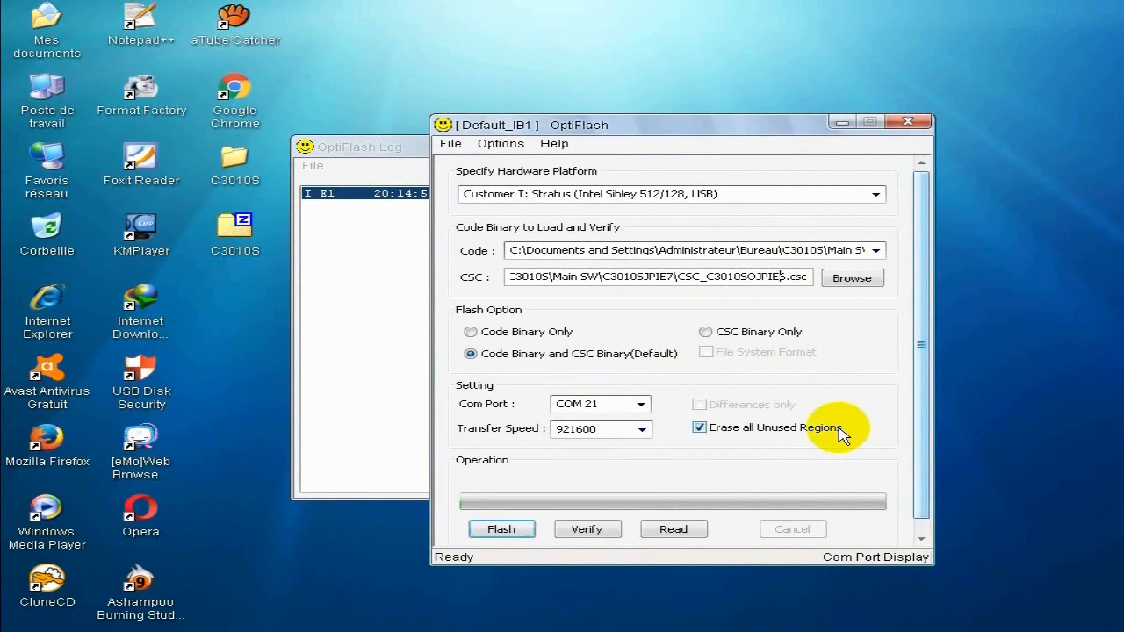
{"action": "key", "text": "BackSpace"}
{"action": "type", "text": "5"}
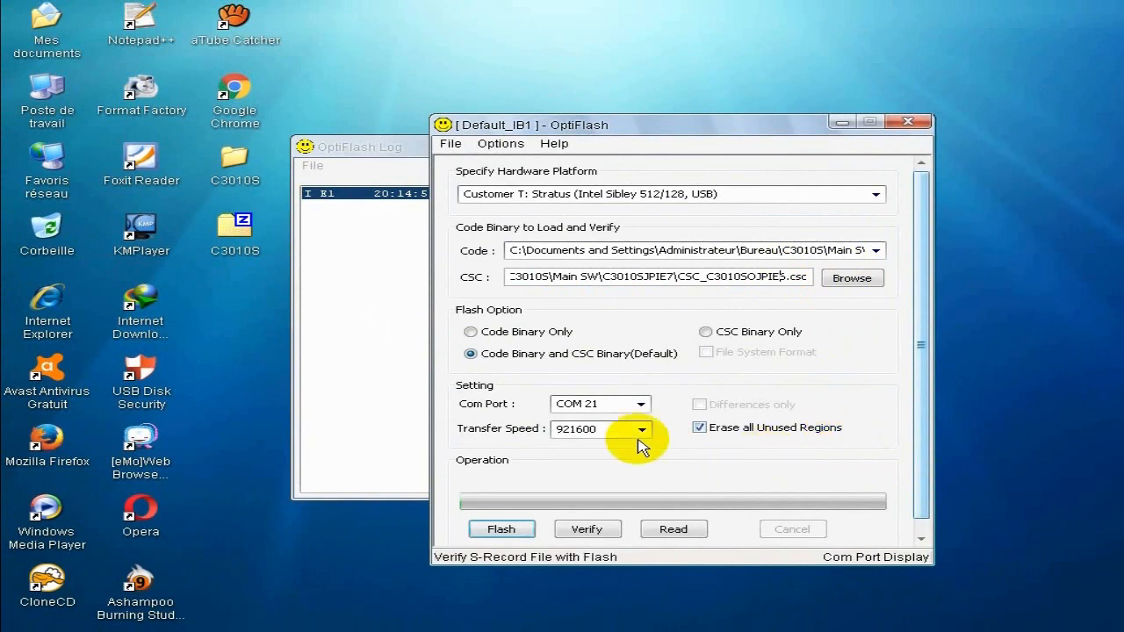
Set the com port to COM 1 and the transfer speed to 921600.
{"action": "left_click", "coordinate": [650, 402]}
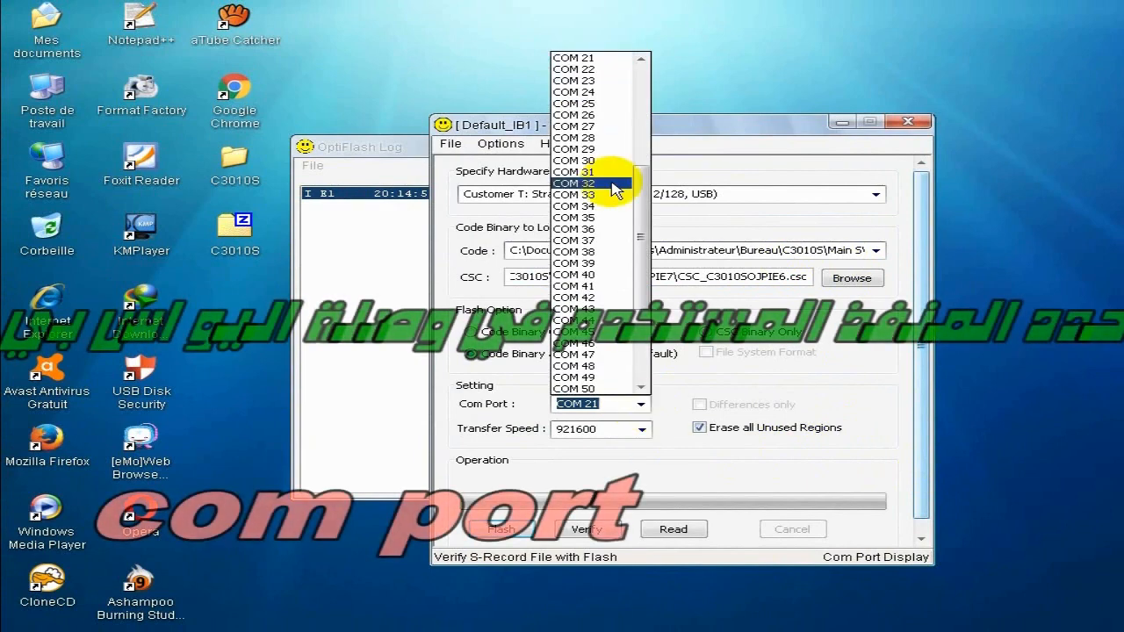
{"action": "left_click_drag", "start_coordinate": [640, 235], "coordinate": [648, 138]}
{"action": "left_click", "coordinate": [598, 101]}
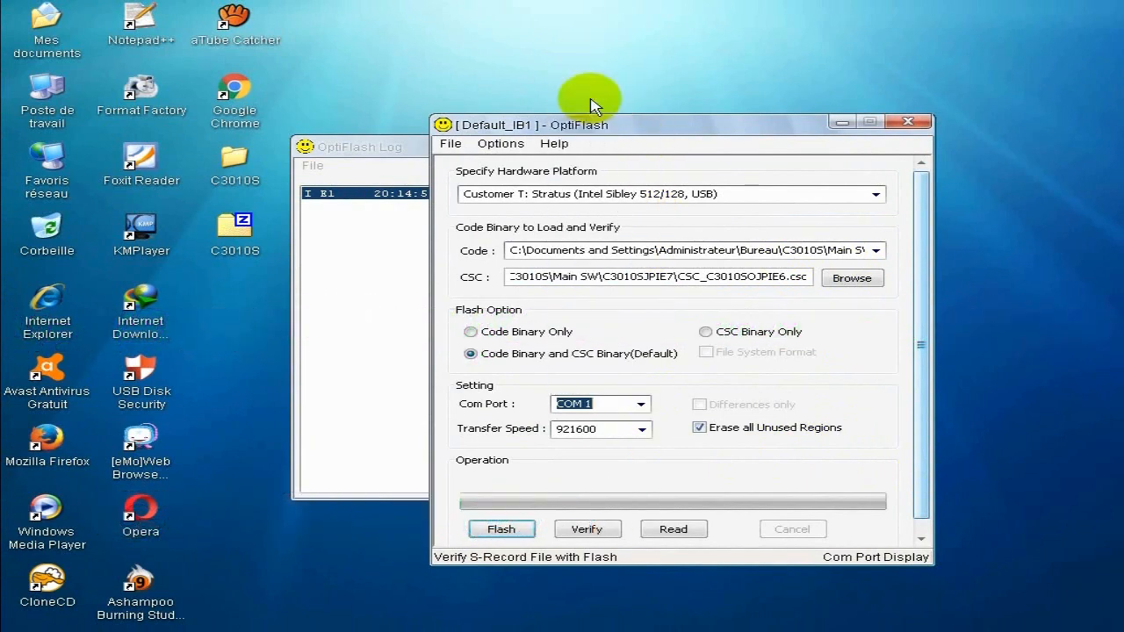
{"action": "left_click", "coordinate": [609, 406]}
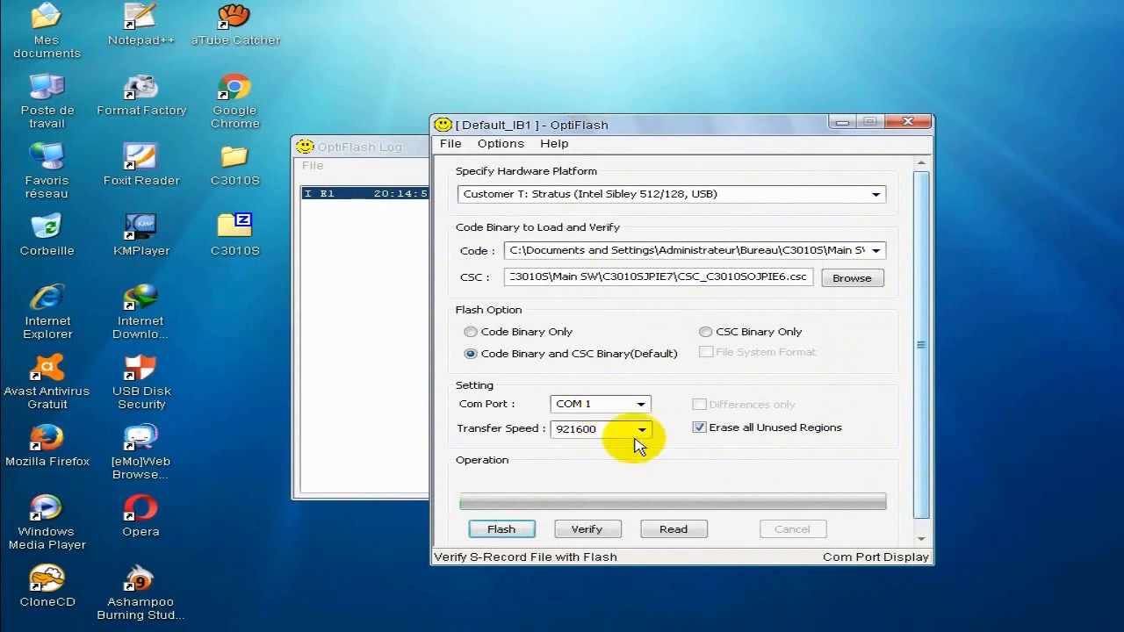
{"action": "left_click", "coordinate": [641, 429]}
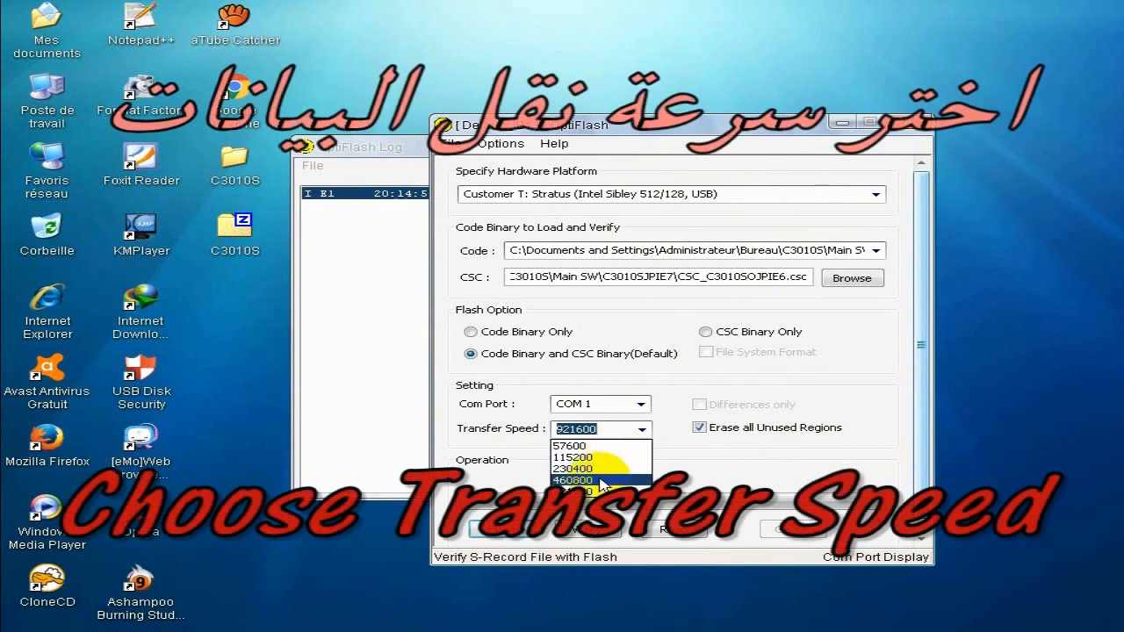
{"action": "left_click", "coordinate": [580, 490]}
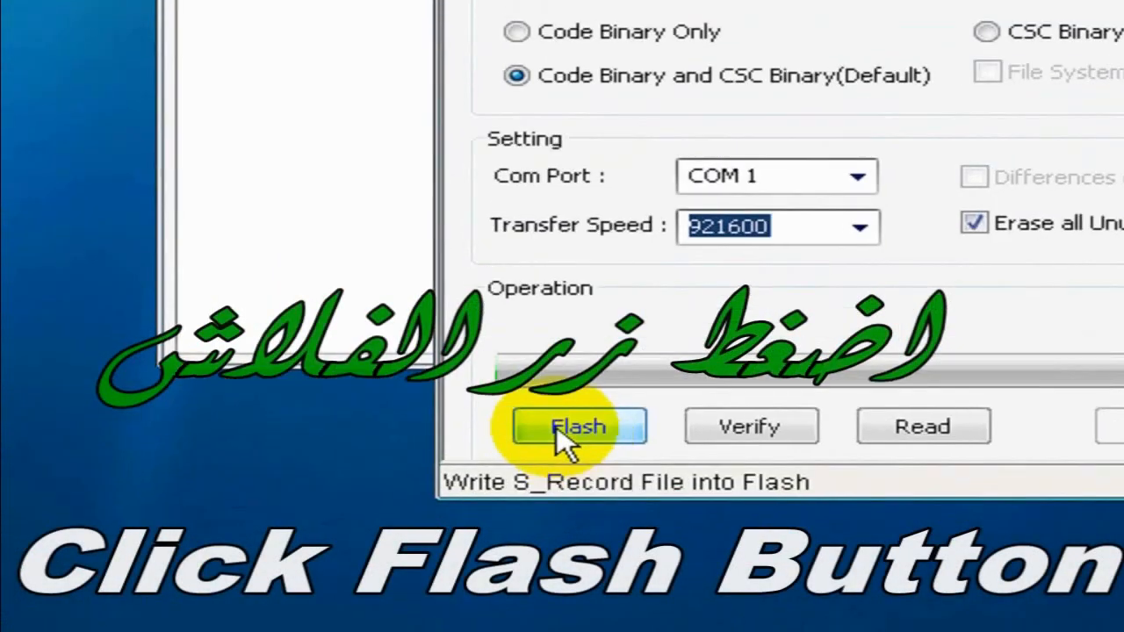
Start the Flash operation and confirm erasing all flash regions outside the load file by entering "yes".
{"action": "left_click", "coordinate": [562, 428]}
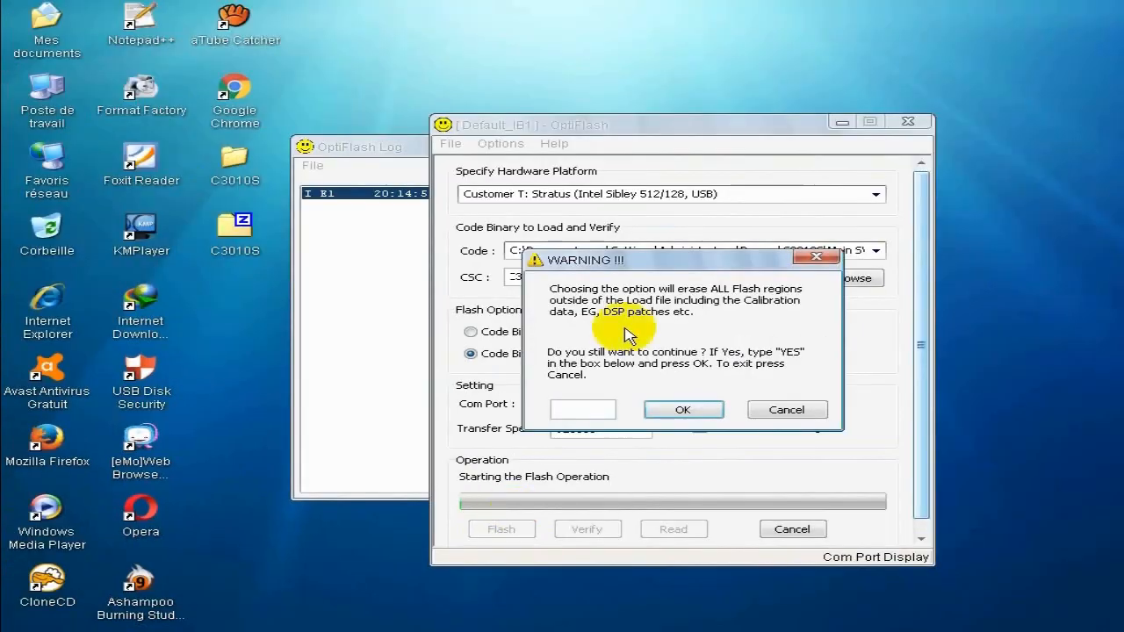
{"action": "left_click", "coordinate": [614, 371]}
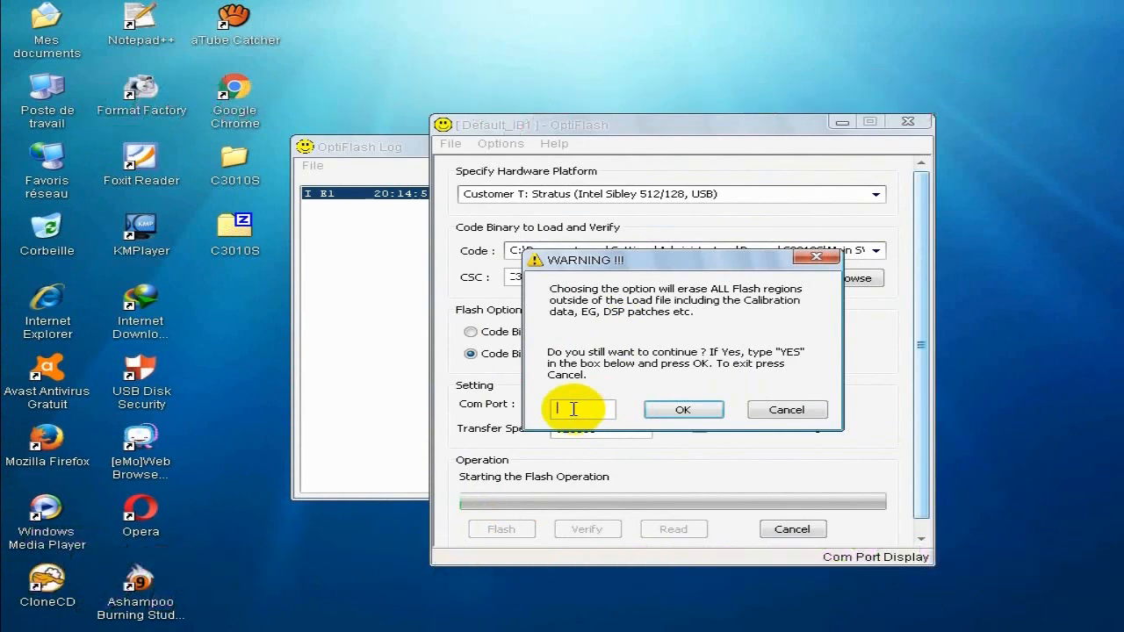
{"action": "type", "text": "yes"}
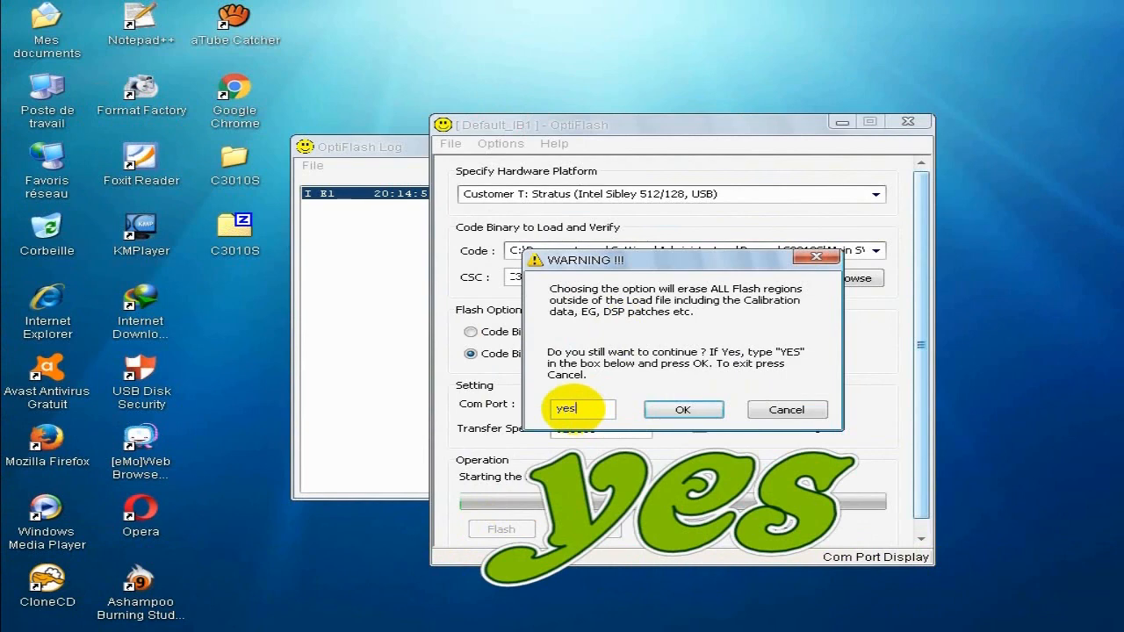
{"action": "double_click", "coordinate": [563, 408]}
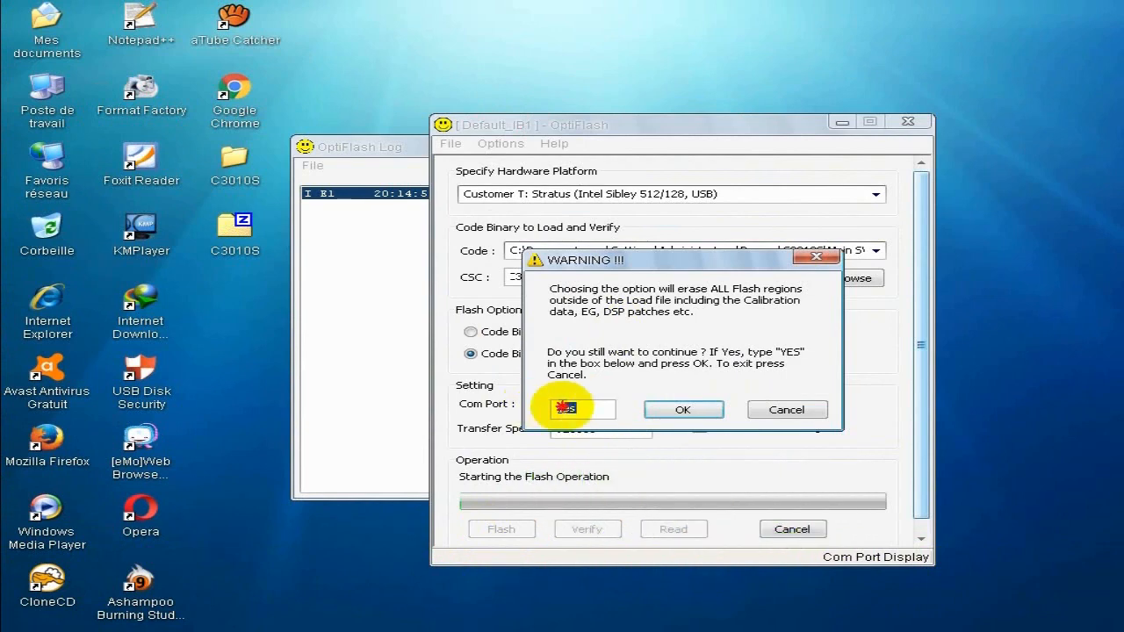
{"action": "left_click", "coordinate": [591, 408]}
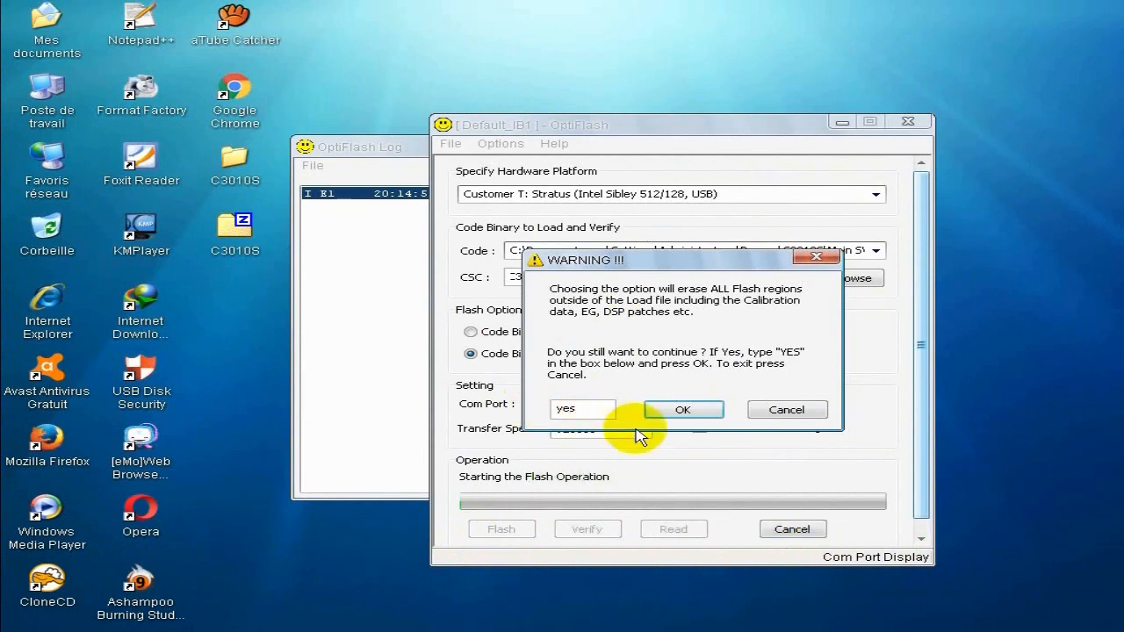
{"action": "left_click", "coordinate": [681, 412]}
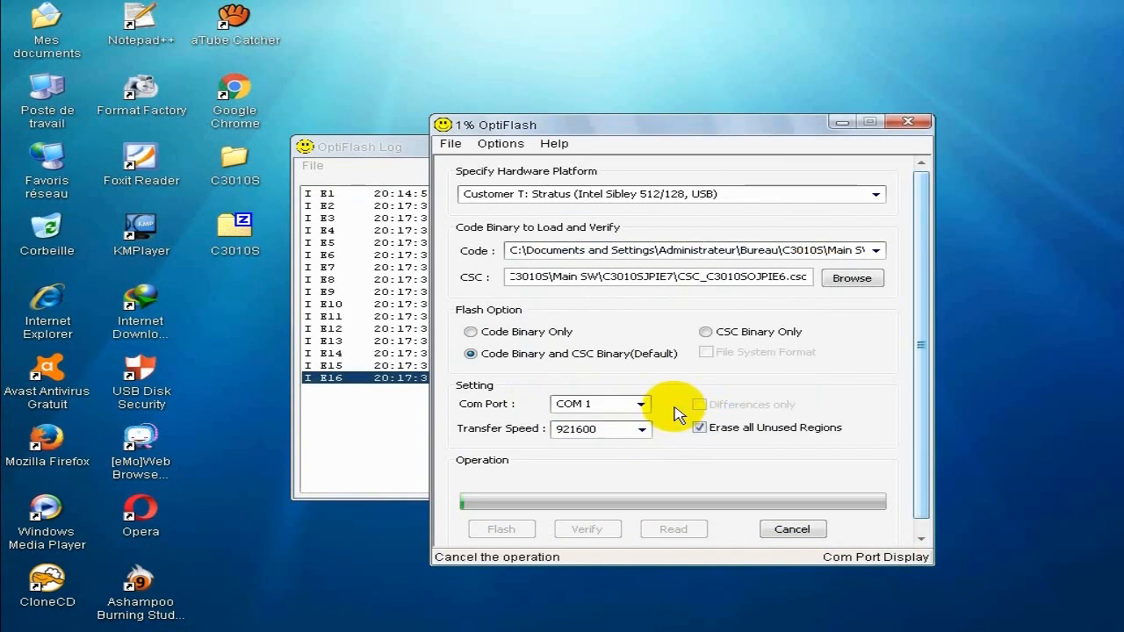
Bring the OptiFlash Log window to the front and check its latest entries.
{"action": "left_click", "coordinate": [395, 150]}
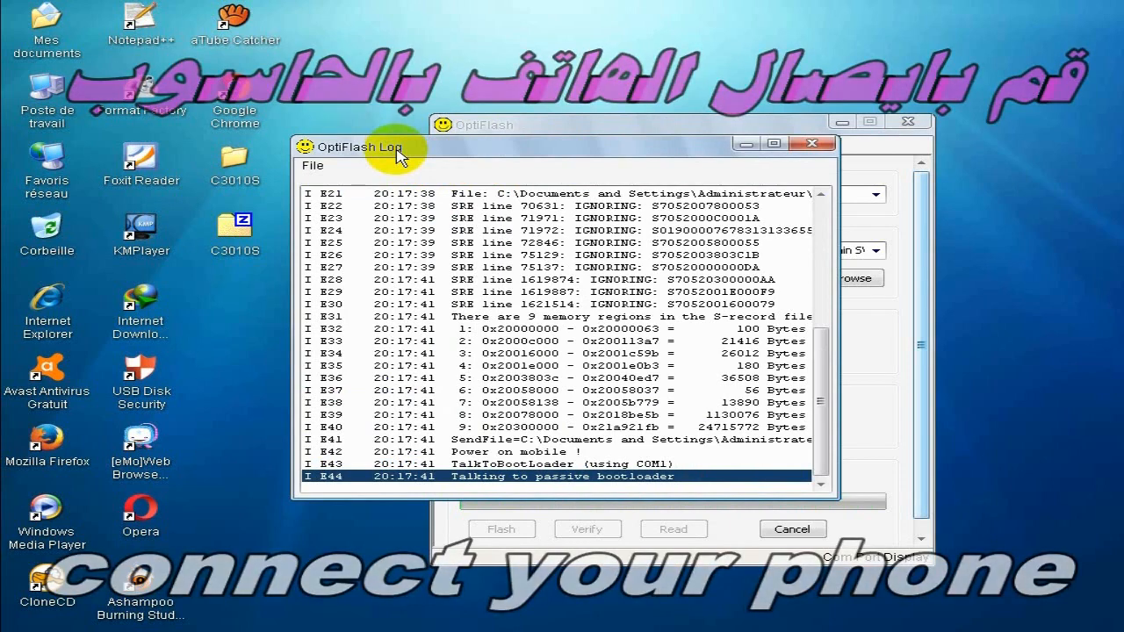
{"action": "mouse_move", "coordinate": [819, 402]}
{"action": "left_mouse_down"}
{"action": "mouse_move", "coordinate": [817, 303]}
{"action": "mouse_move", "coordinate": [790, 490]}
{"action": "left_mouse_up"}
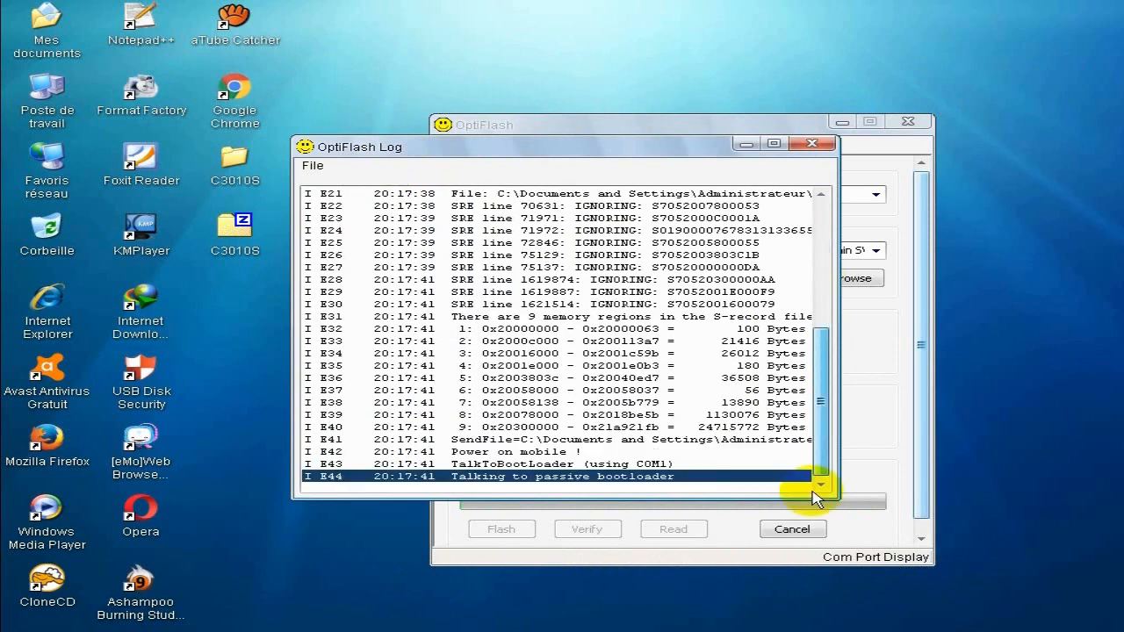